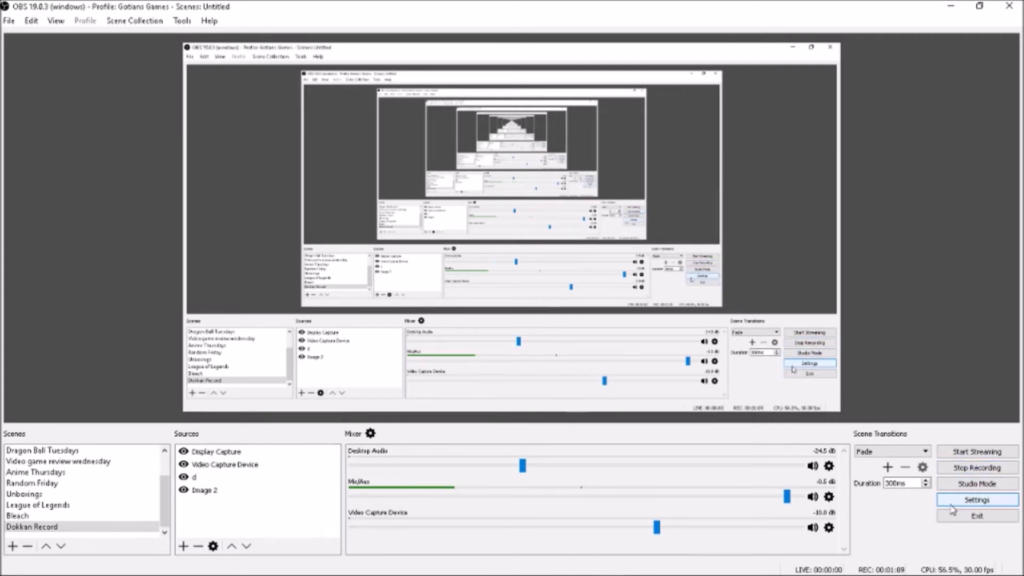
- Open the settings window, then resize and place it over the middle of the preview
key(Return)
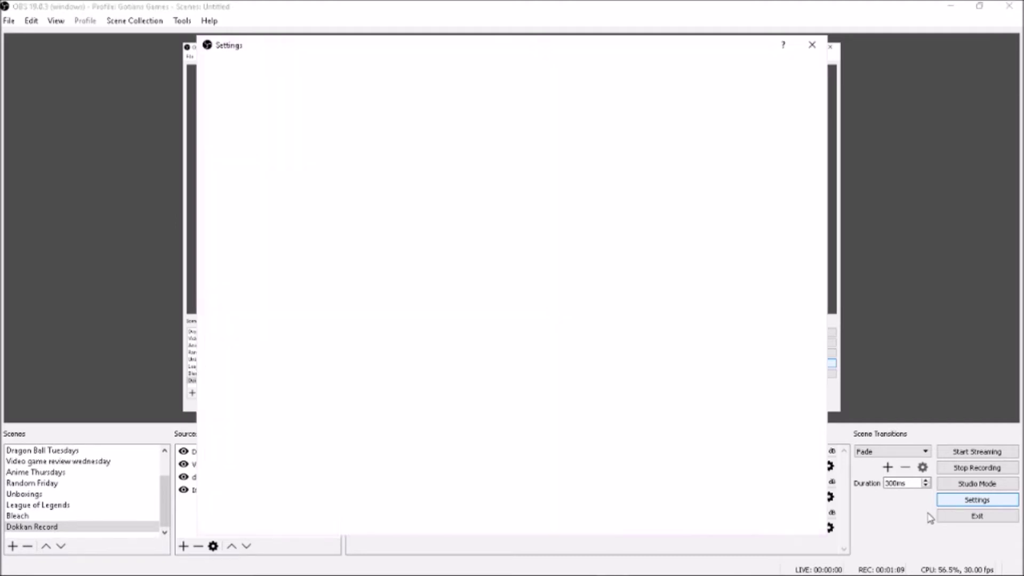
drag(567, 45, 723, 12)
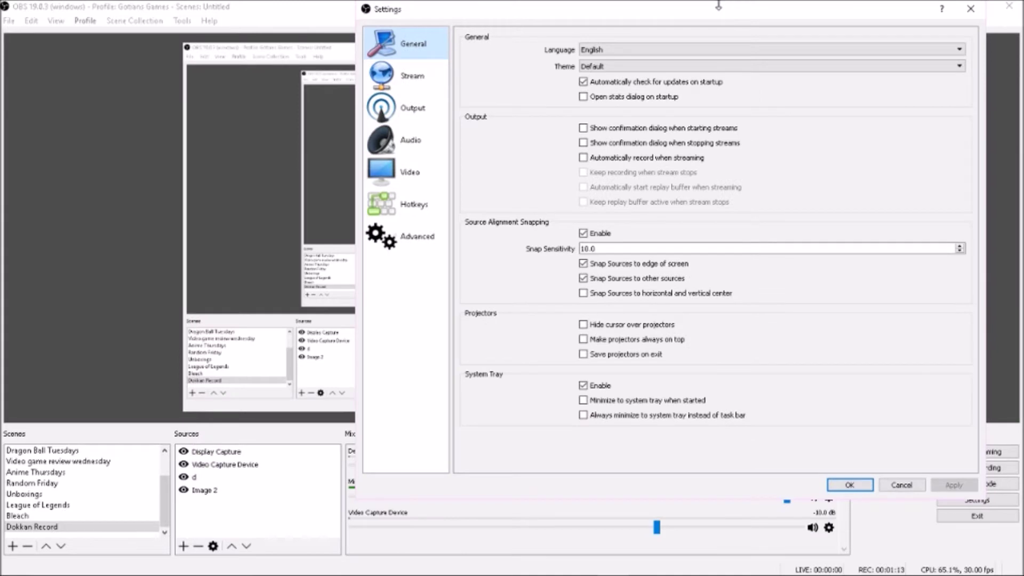
drag(357, 1, 436, 62)
drag(604, 72, 406, 150)
drag(423, 98, 419, 47)
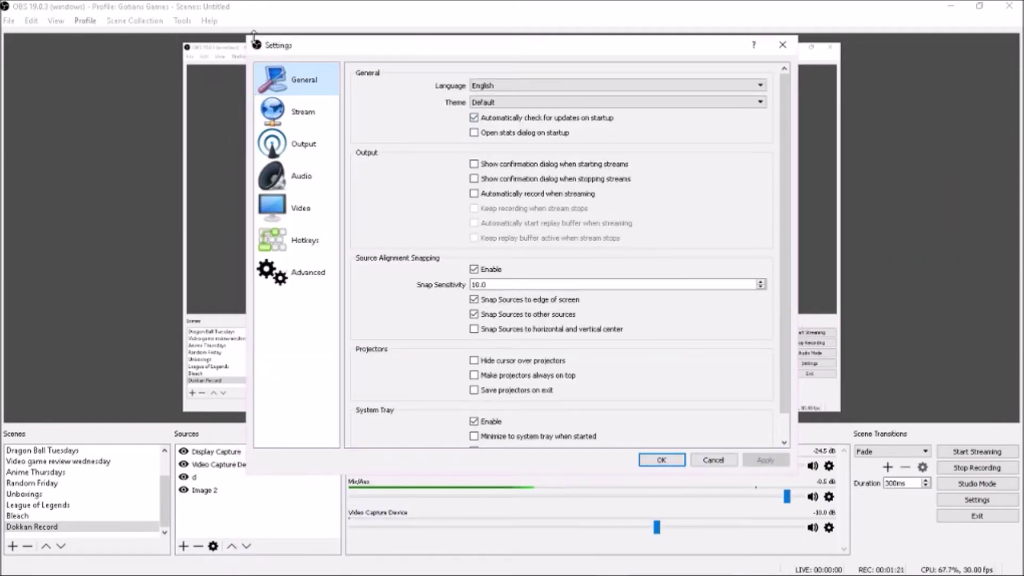
drag(247, 35, 259, 59)
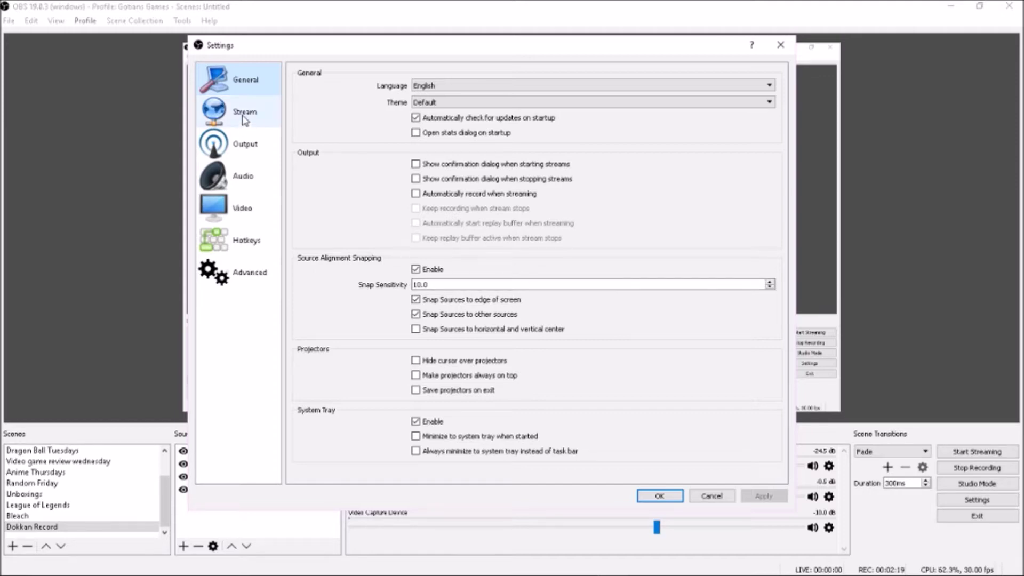
- Show the video settings and examine the canvas resolution, output resolution, downscale filter and FPS, with the window narrowed and moved to the centre
click(237, 209)
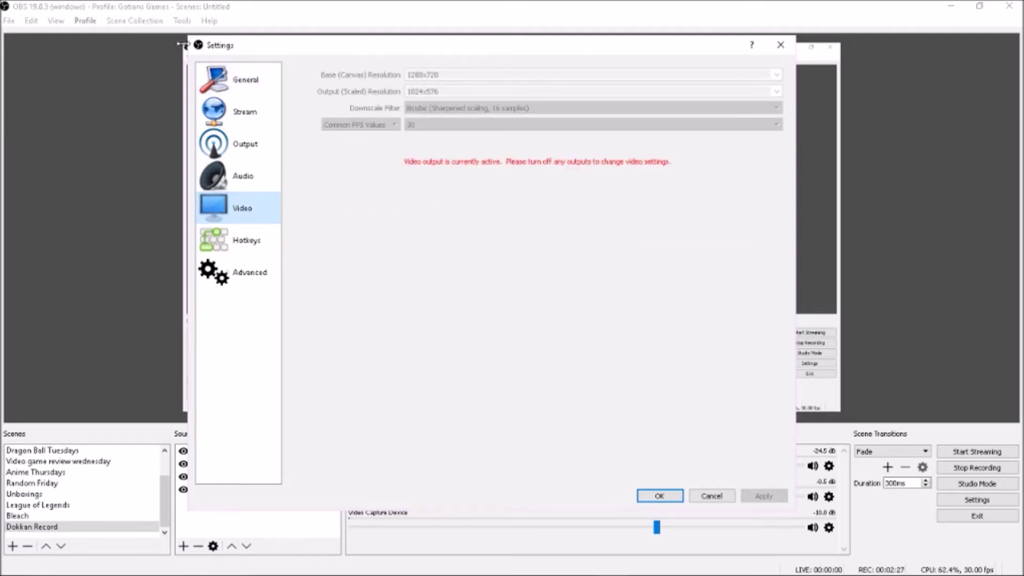
drag(189, 38, 405, 286)
drag(573, 87, 704, 96)
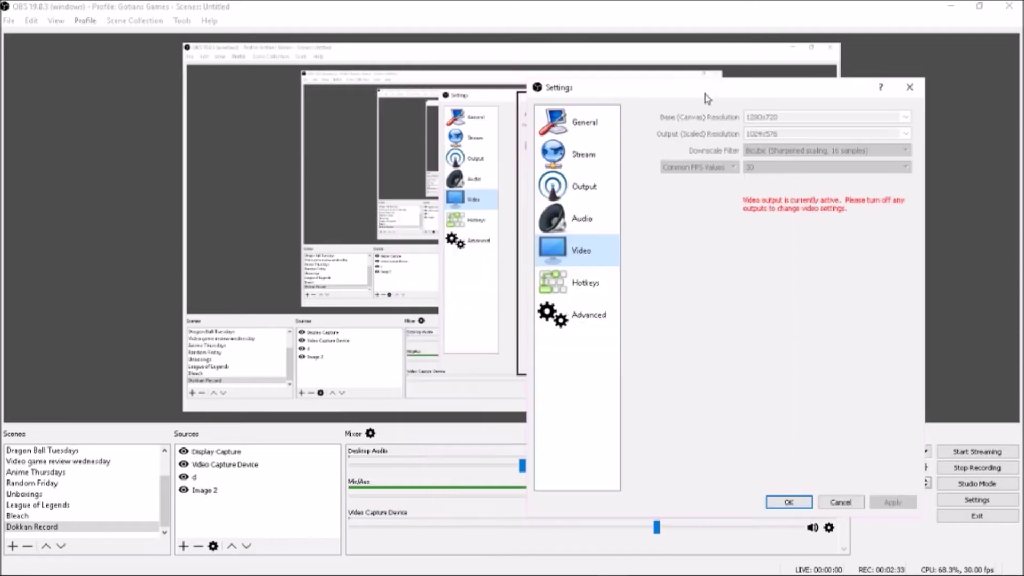
drag(633, 96, 477, 164)
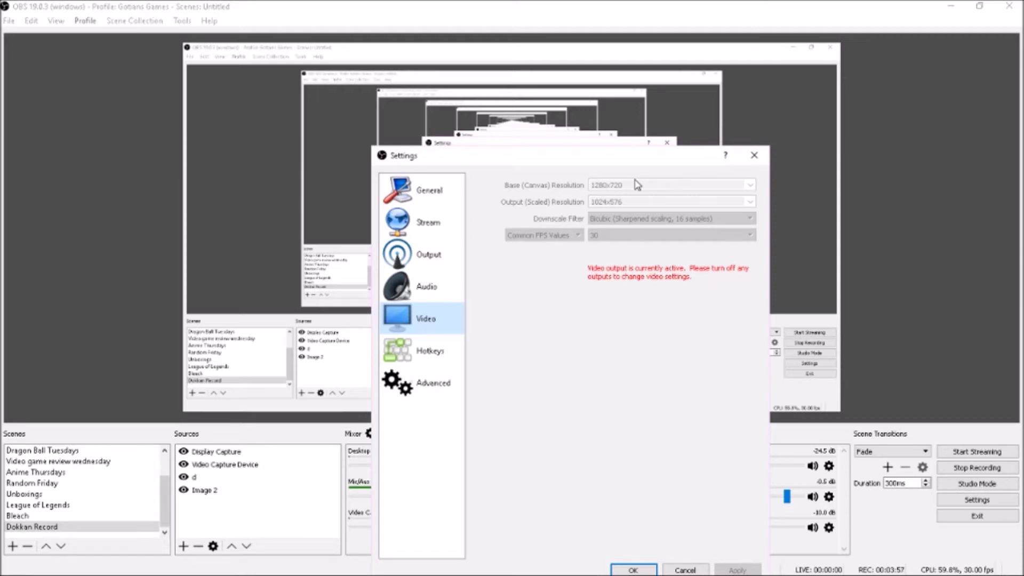
drag(627, 162, 629, 137)
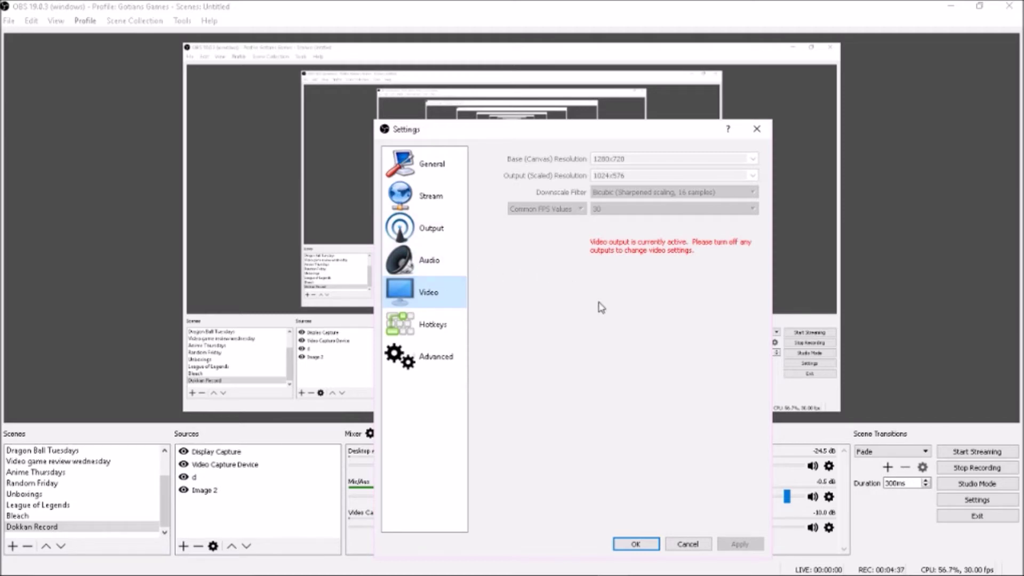
- Show the output settings in an enlarged window and review the streaming and recording encoder options
click(458, 230)
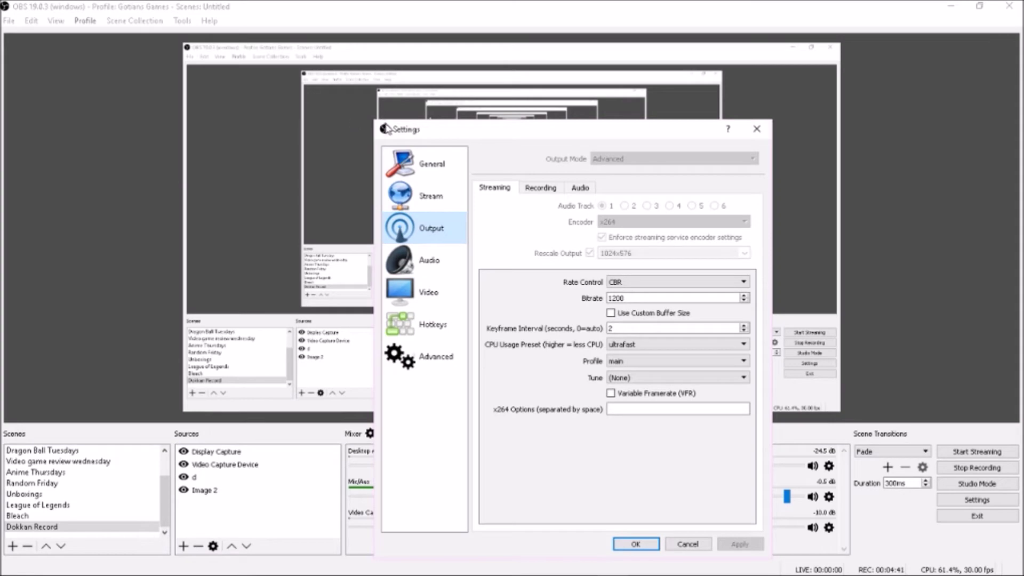
drag(377, 124, 223, 59)
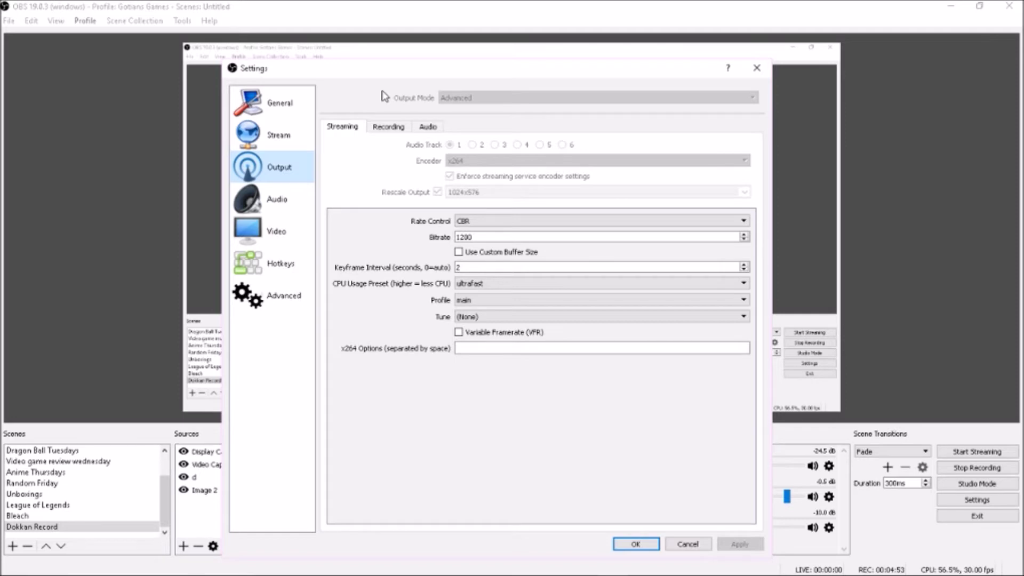
click(386, 127)
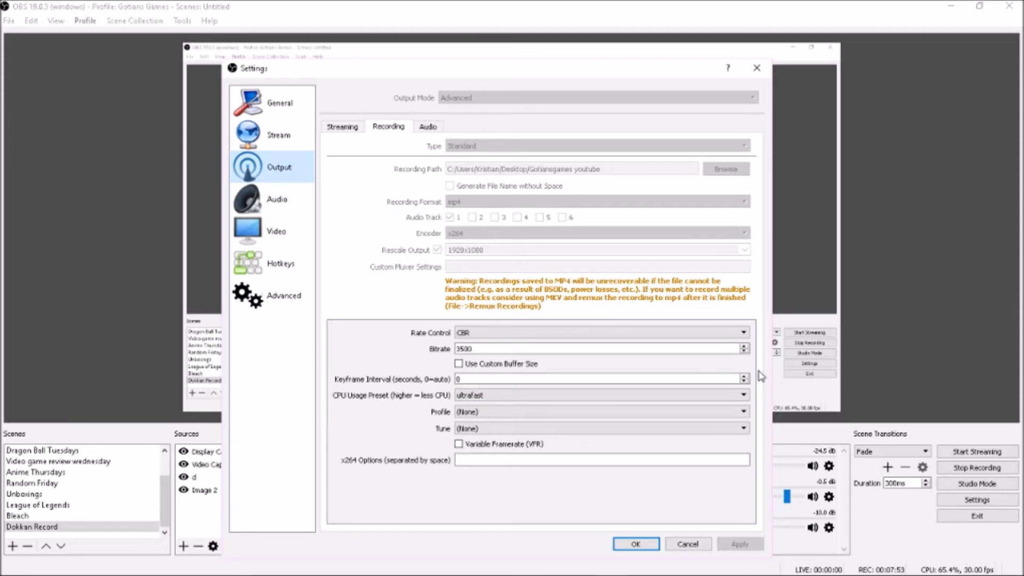
- Examine the recording bitrate, keyframe interval and available CPU usage presets, keeping the preset at ultrafast
click(741, 400)
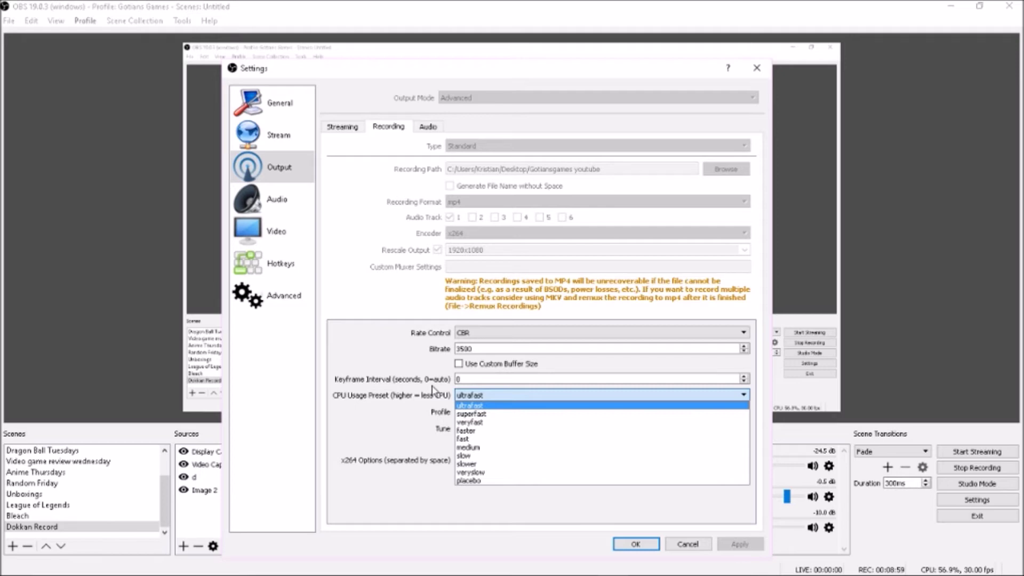
click(559, 396)
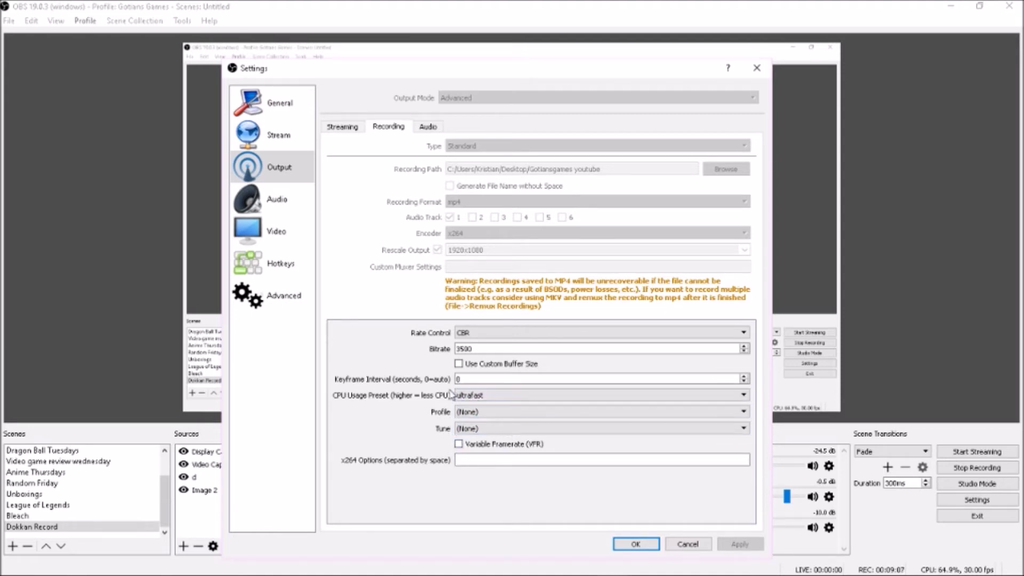
click(467, 349)
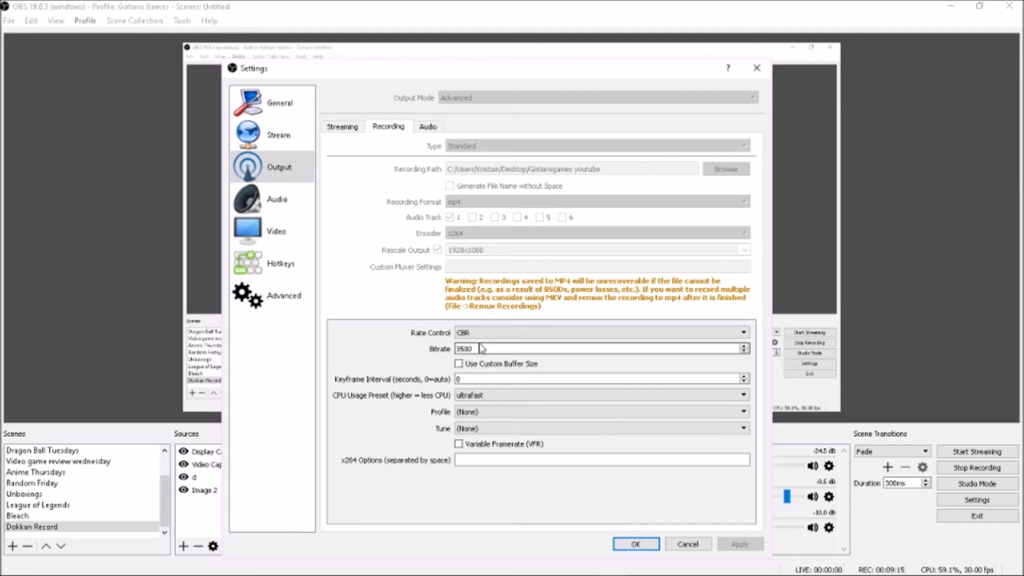
click(463, 377)
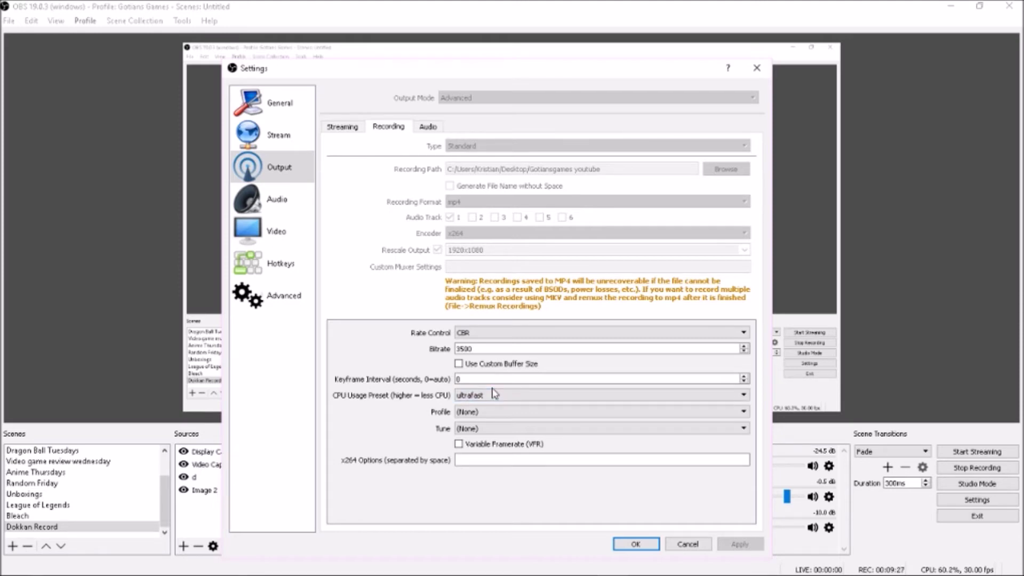
click(744, 395)
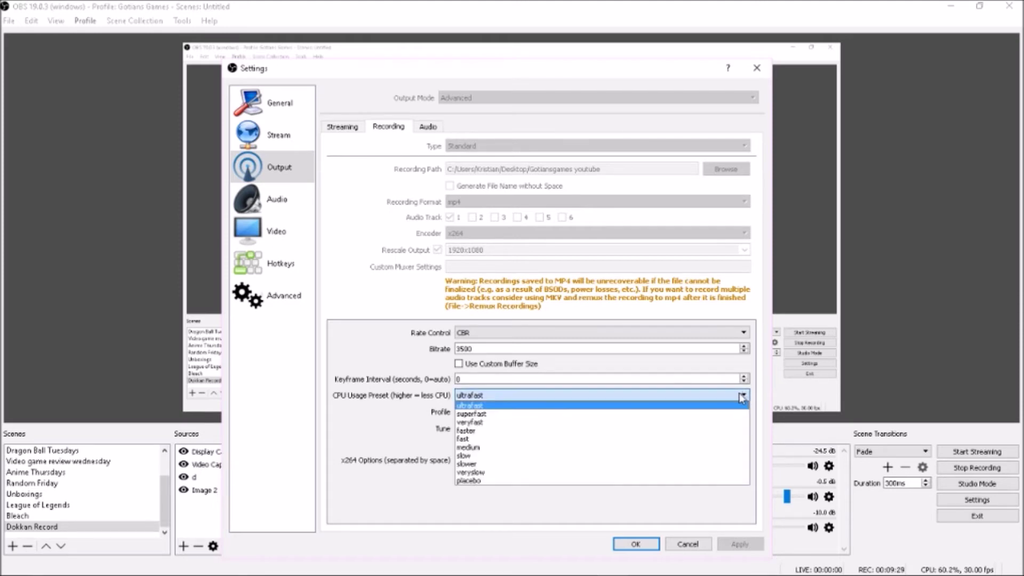
click(675, 400)
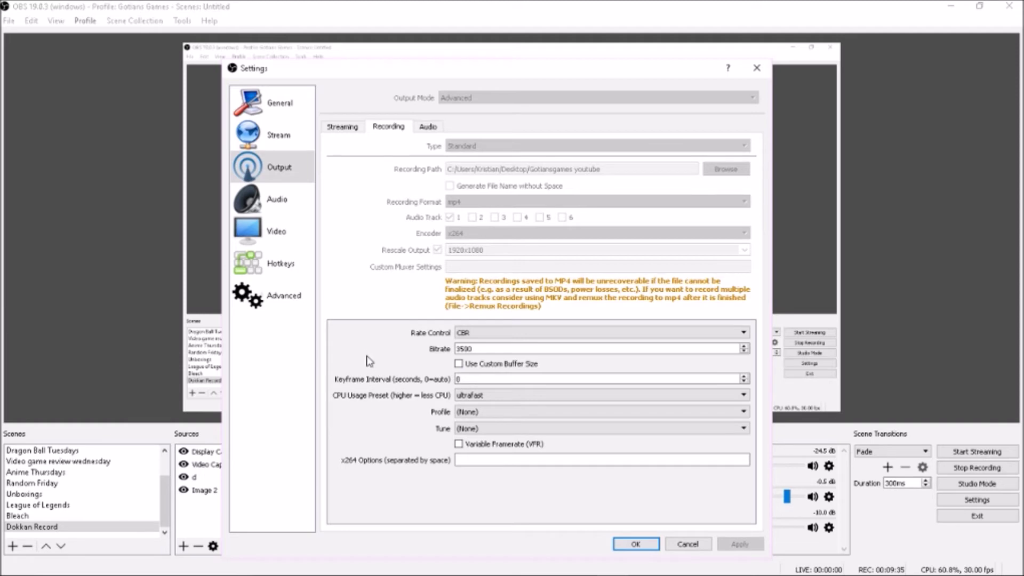
- Compare the streaming and recording output settings, ending on the streaming settings
click(344, 127)
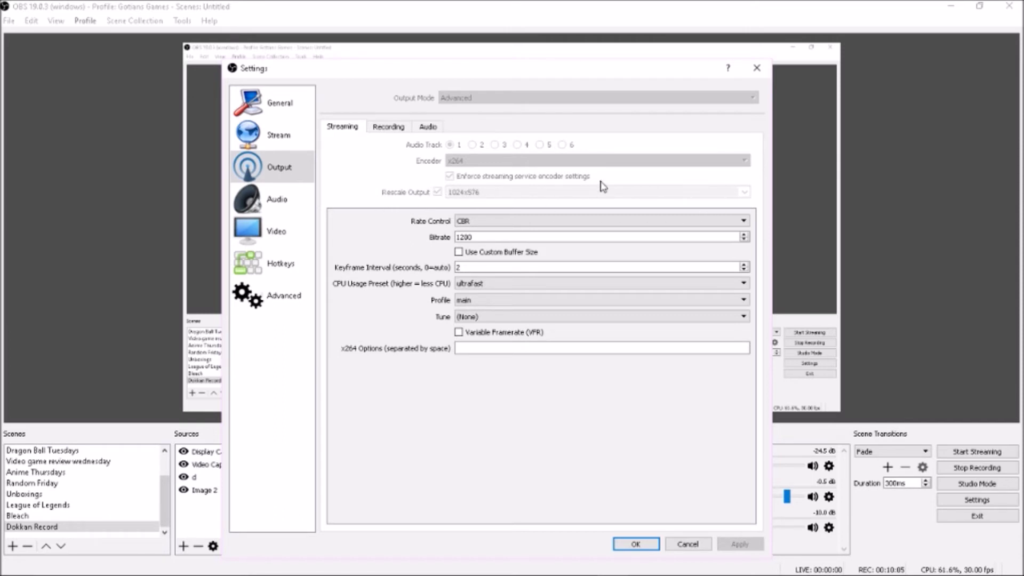
click(387, 129)
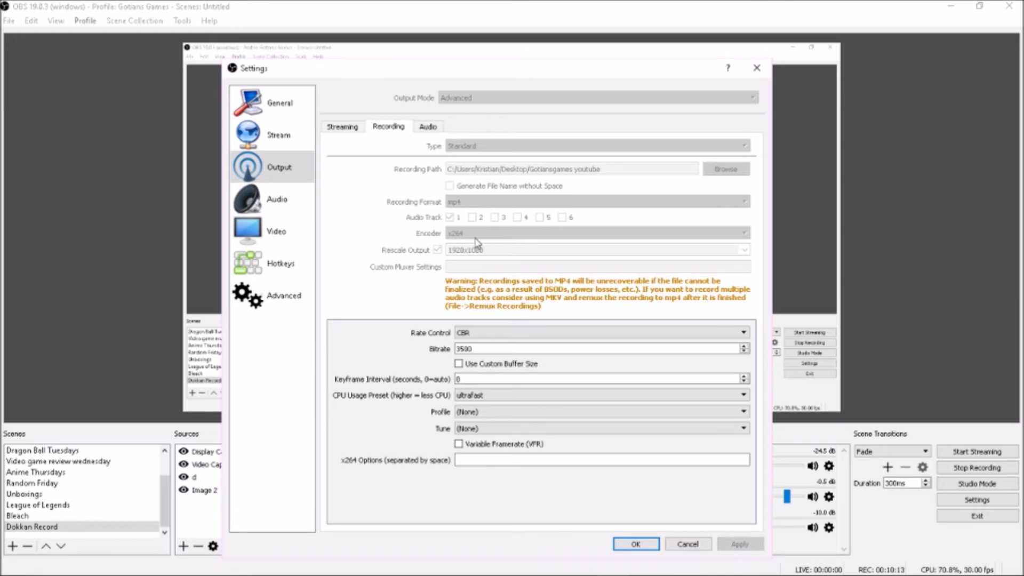
click(347, 130)
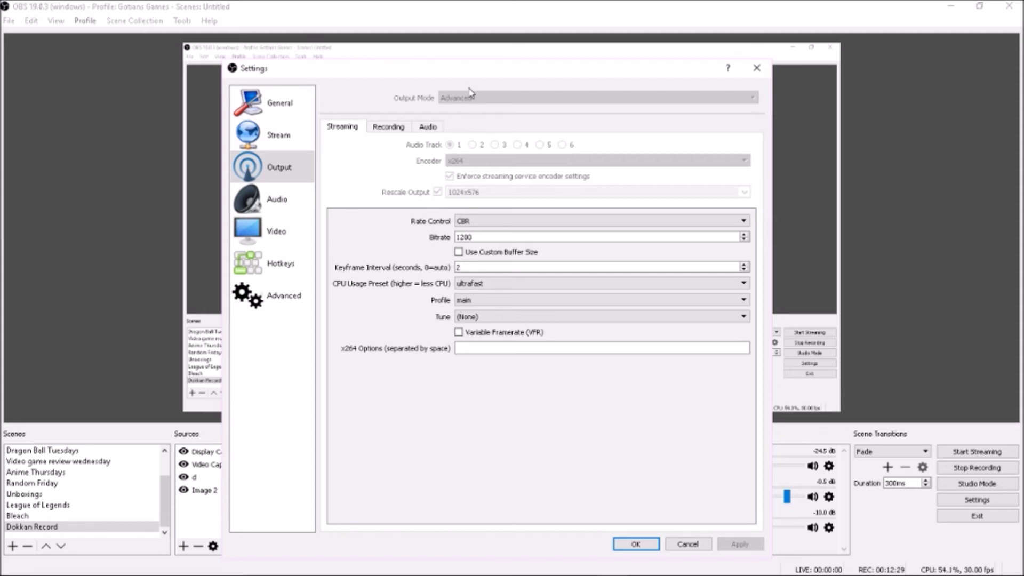
- Move the settings window aside and inspect the streaming CPU usage presets, keeping ultrafast selected
drag(476, 68, 275, 34)
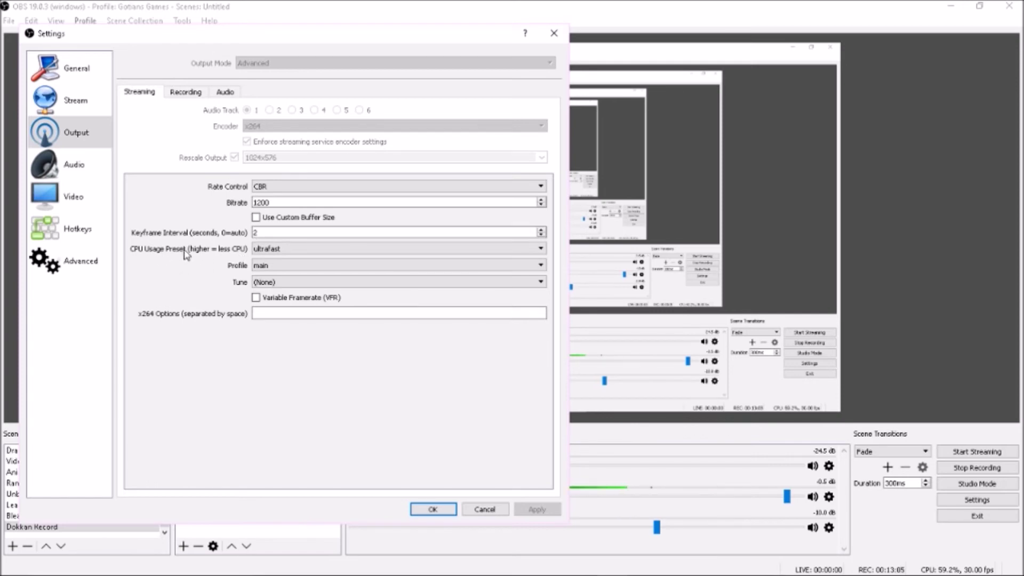
click(541, 249)
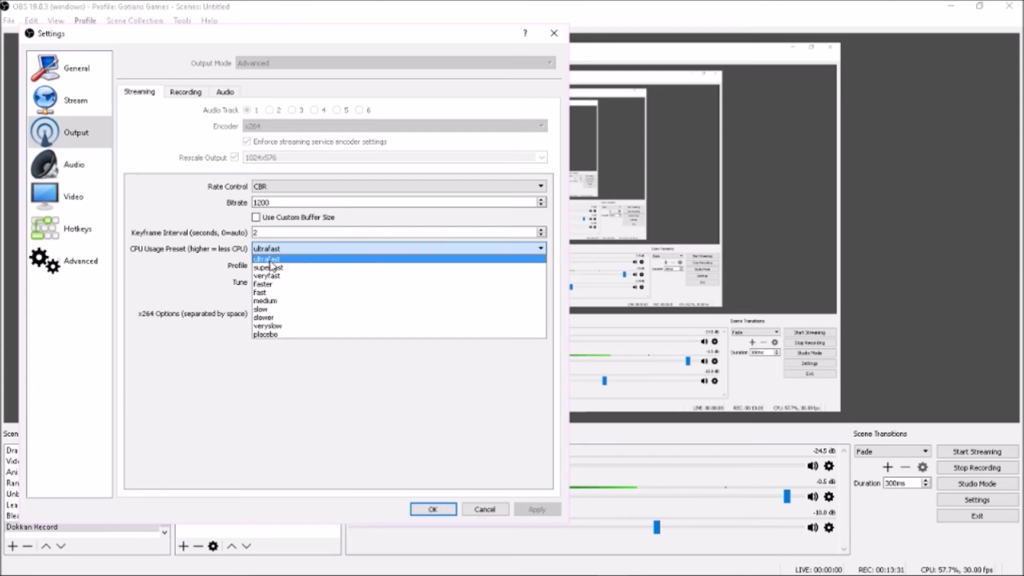
click(297, 259)
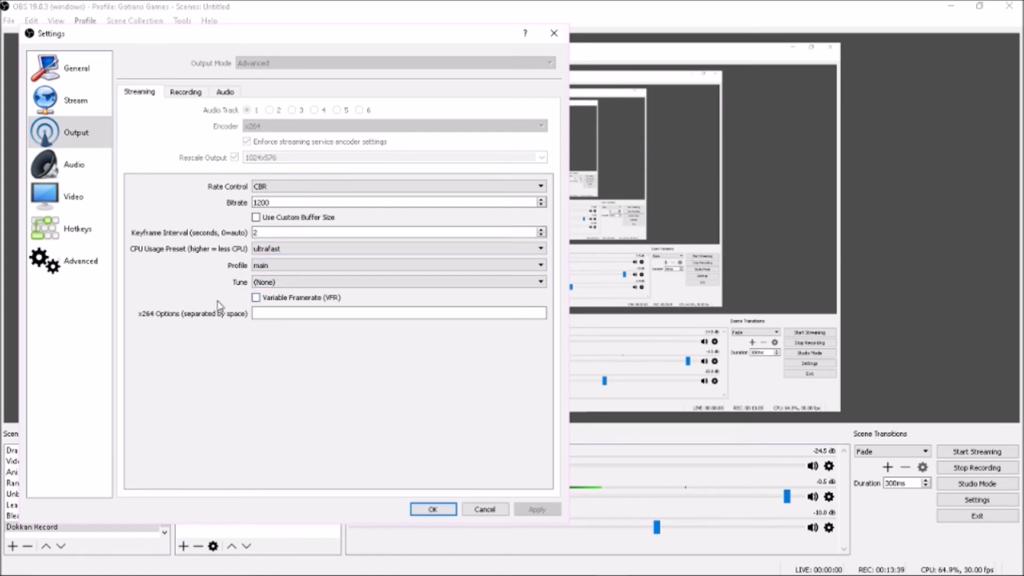
- Show the output audio track bitrates in a smaller settings window, placed so that the mixer's volume sliders are uncovered
drag(193, 39, 417, 37)
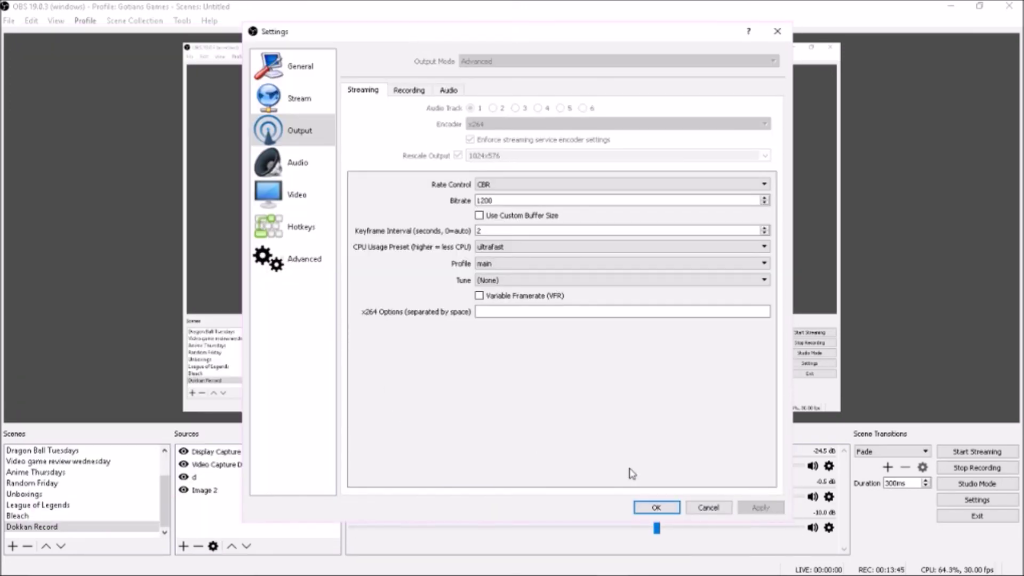
click(414, 92)
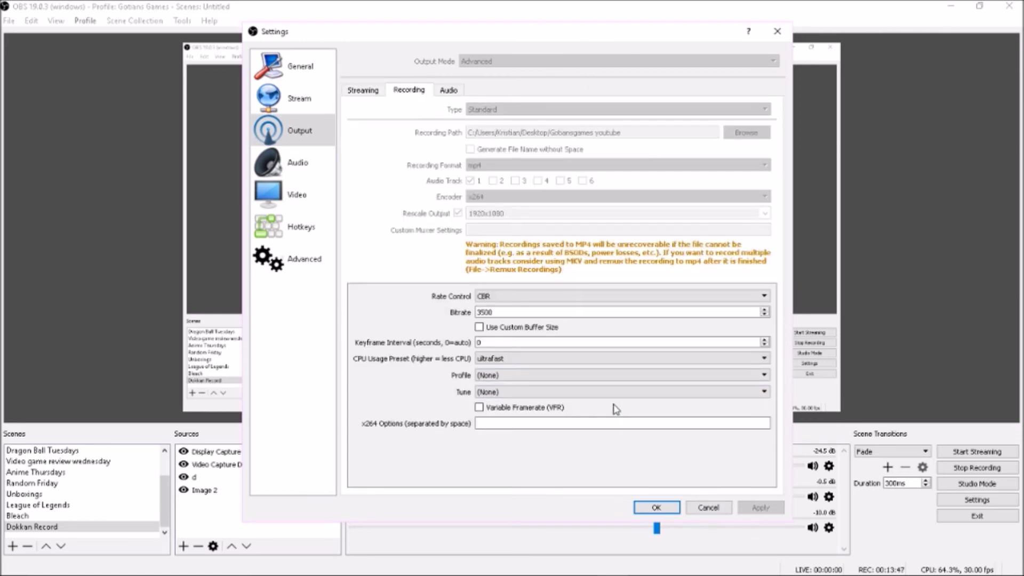
click(447, 92)
drag(456, 35, 391, 75)
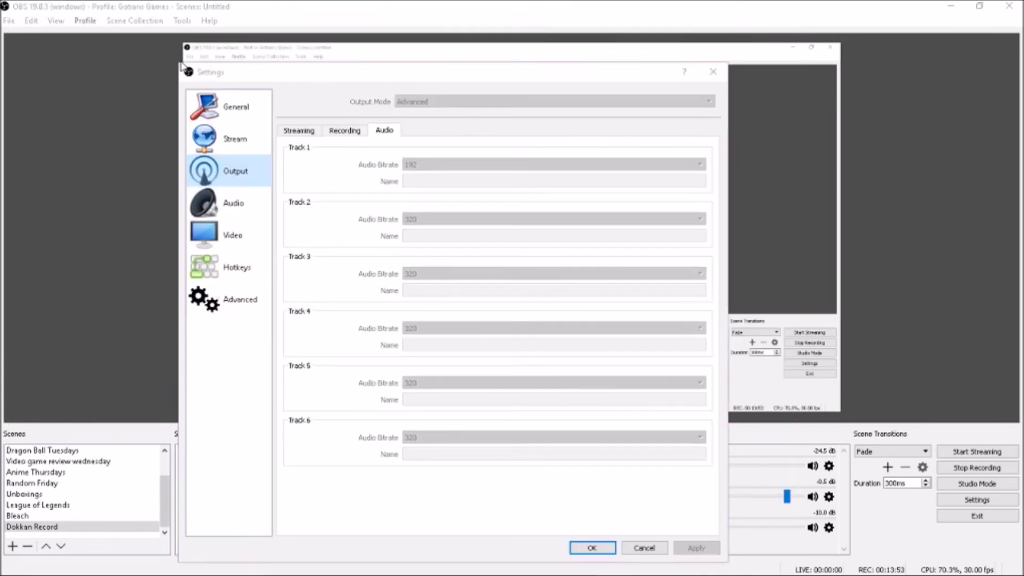
drag(179, 62, 331, 123)
drag(497, 136, 246, 28)
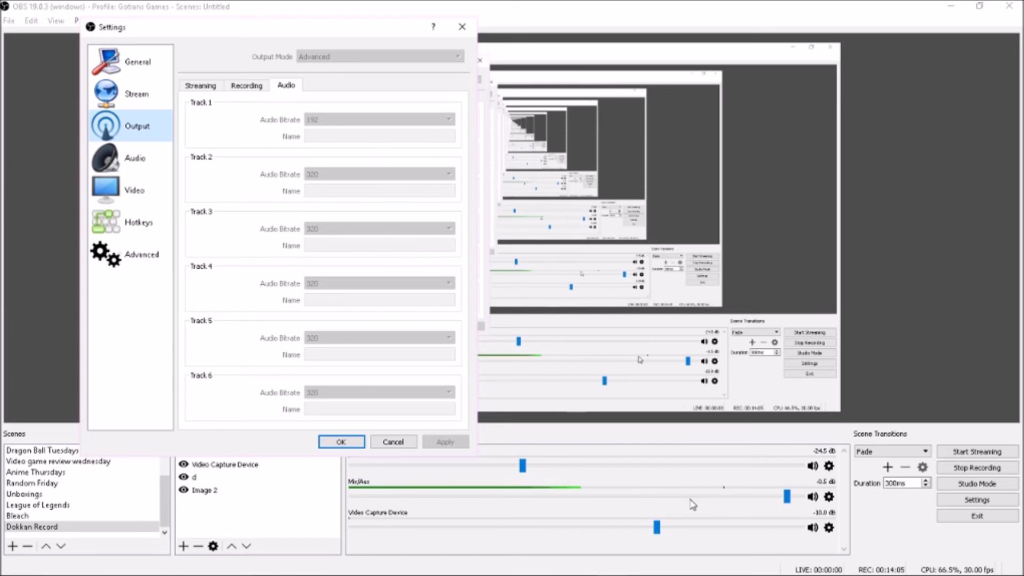
drag(315, 35, 766, 18)
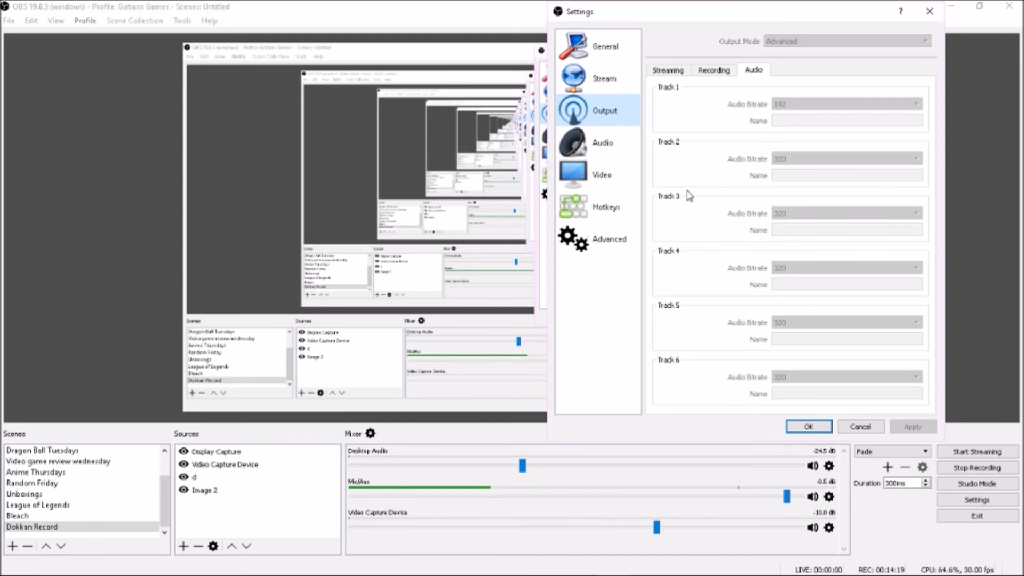
- Review the audio device settings, including the Mic/Auxiliary Audio Device choices and the Media Source push-to-talk option, keeping the Samson C01U microphone
click(613, 152)
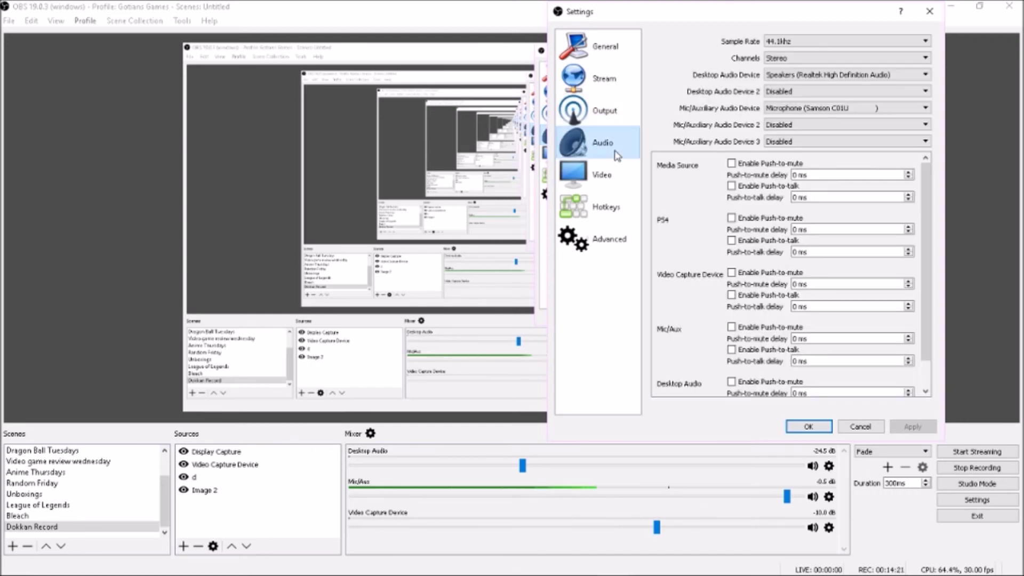
click(612, 107)
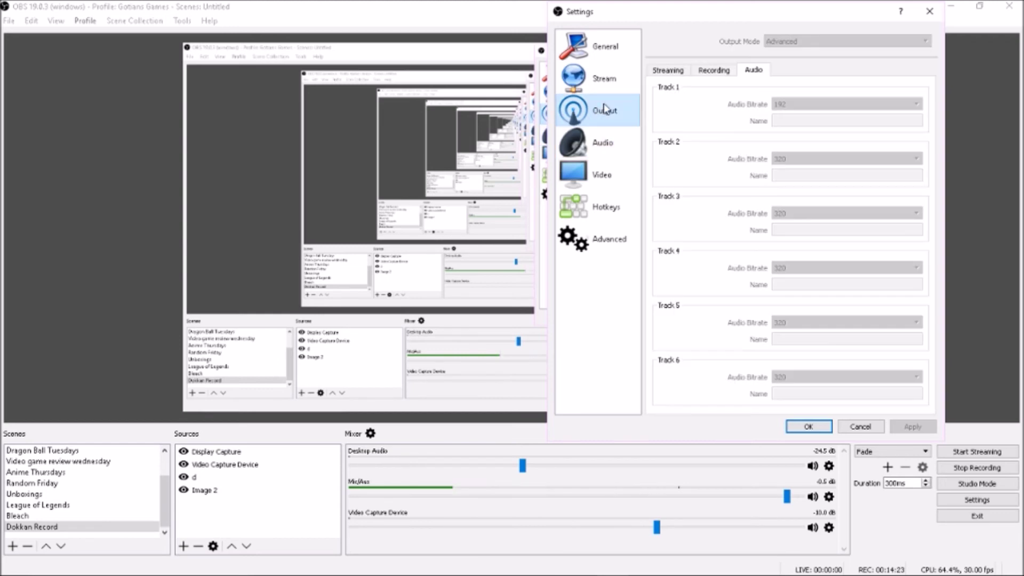
click(617, 141)
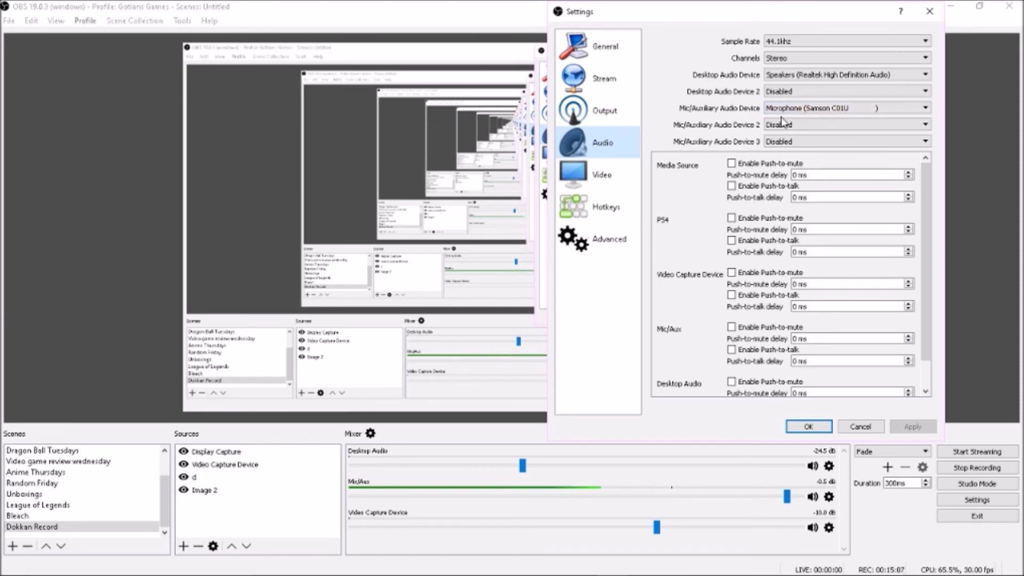
click(795, 109)
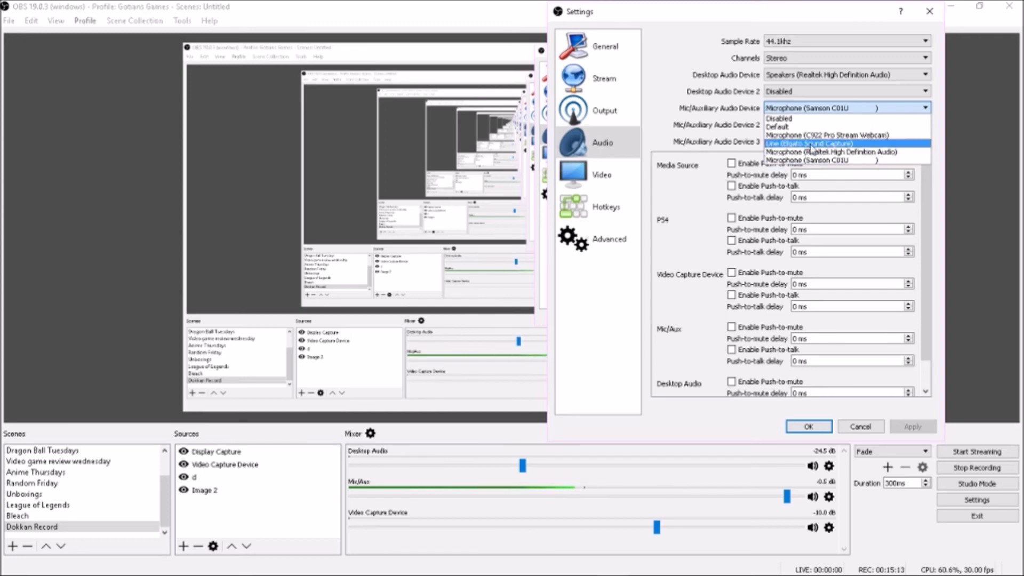
click(704, 118)
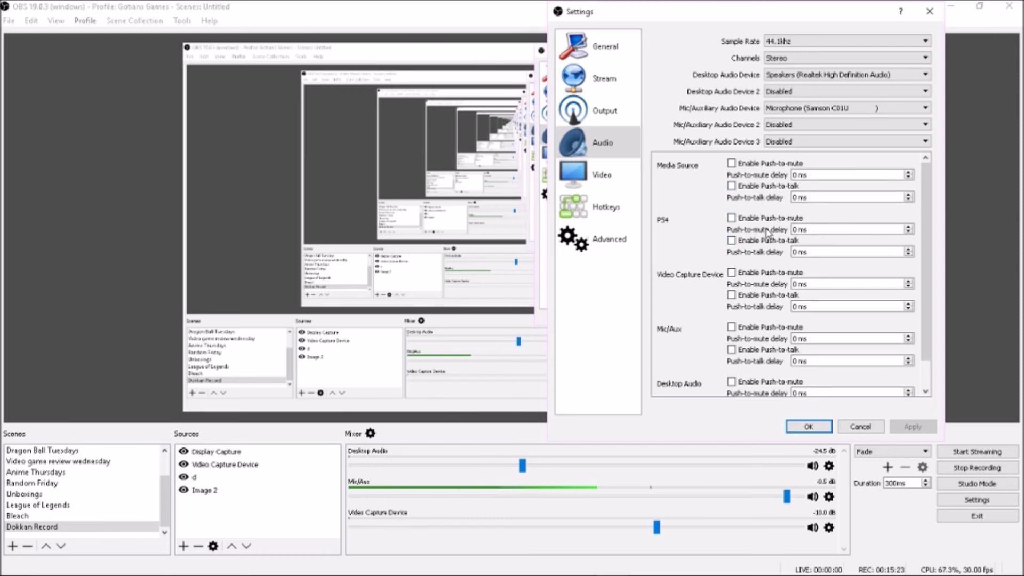
click(732, 186)
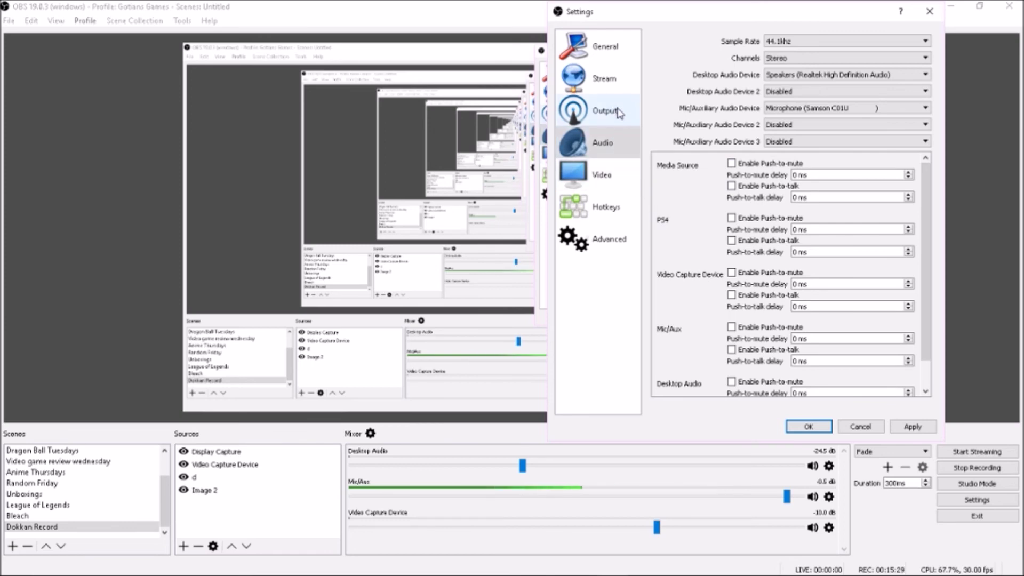
- Return to the output settings to examine the audio bitrate of Track 1
click(608, 80)
click(606, 110)
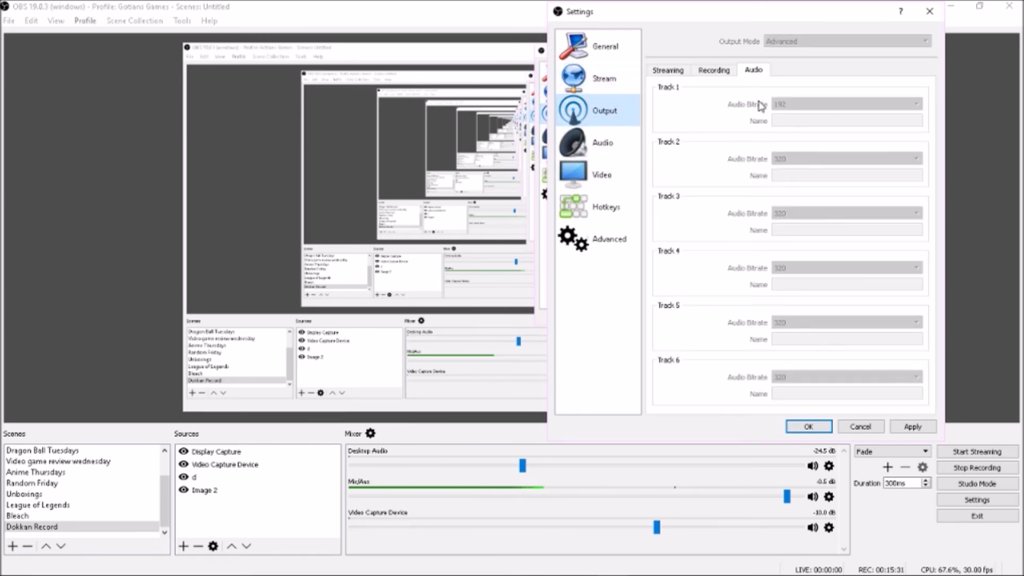
- Show the stream service settings in a wider settings window placed near the middle of the screen
click(667, 70)
click(601, 83)
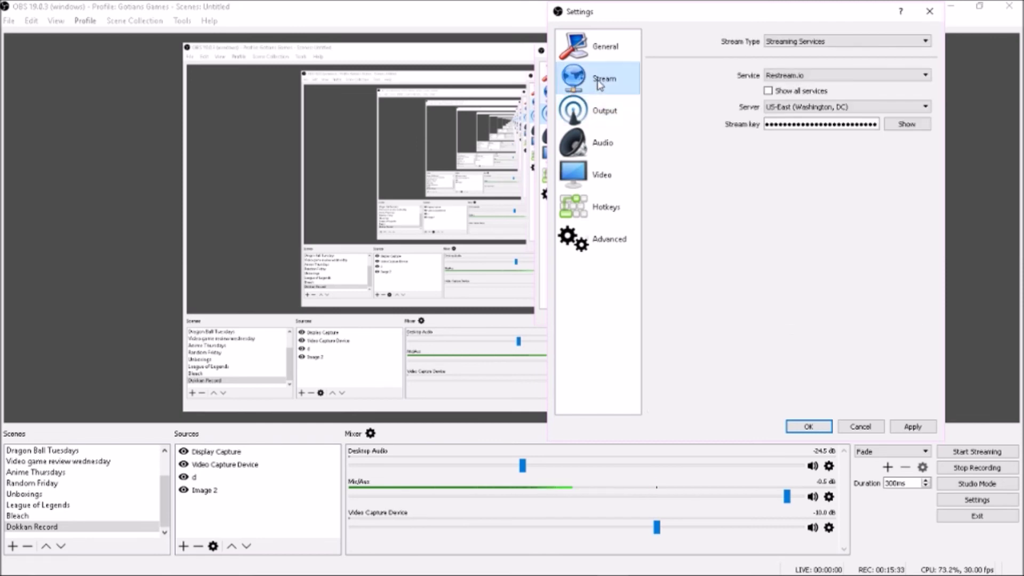
drag(577, 16, 446, 88)
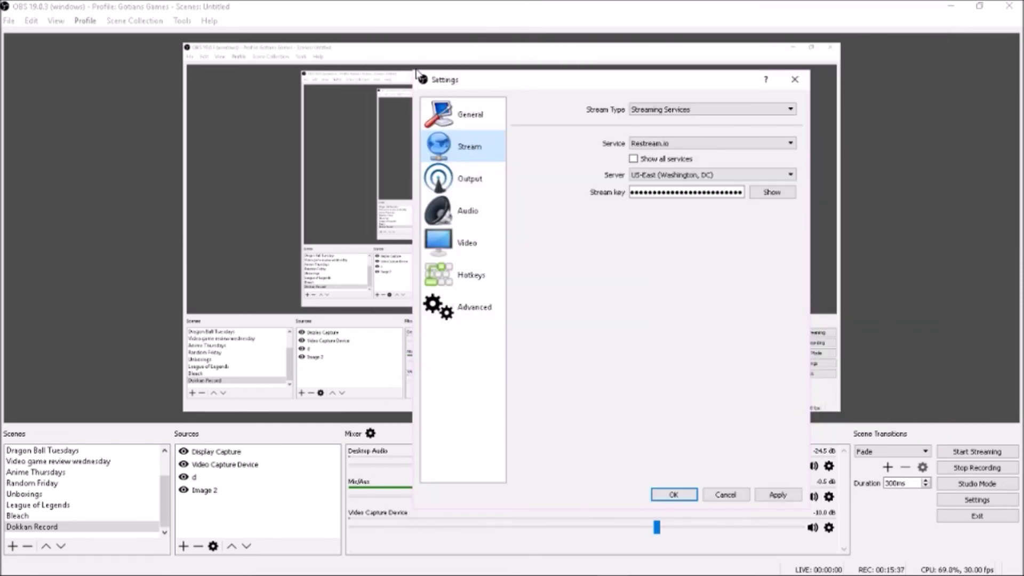
drag(412, 68, 279, 17)
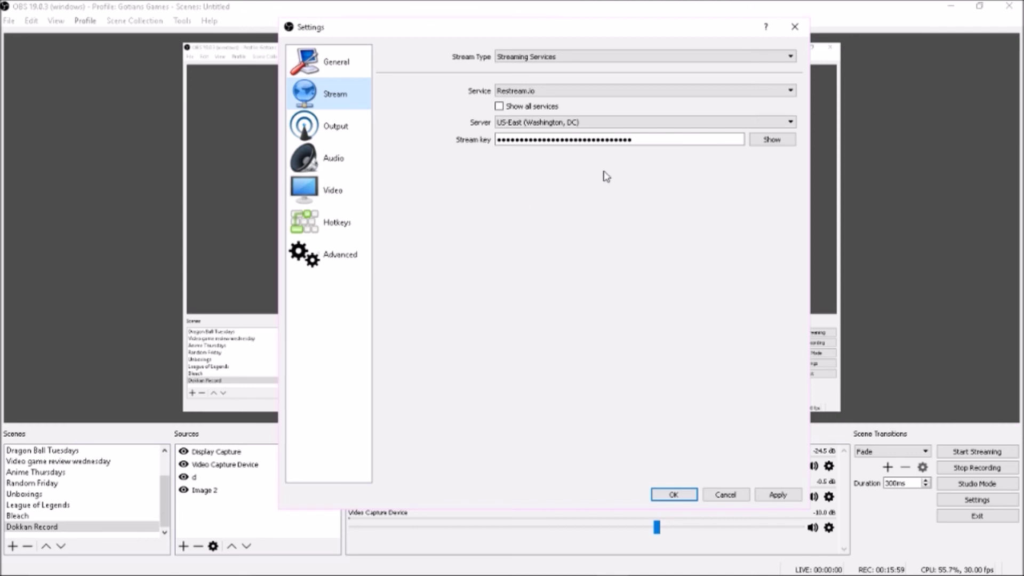
- Review the available streaming services, such as Twitch, YouTube and Facebook Live, keeping Restream.io selected
click(791, 91)
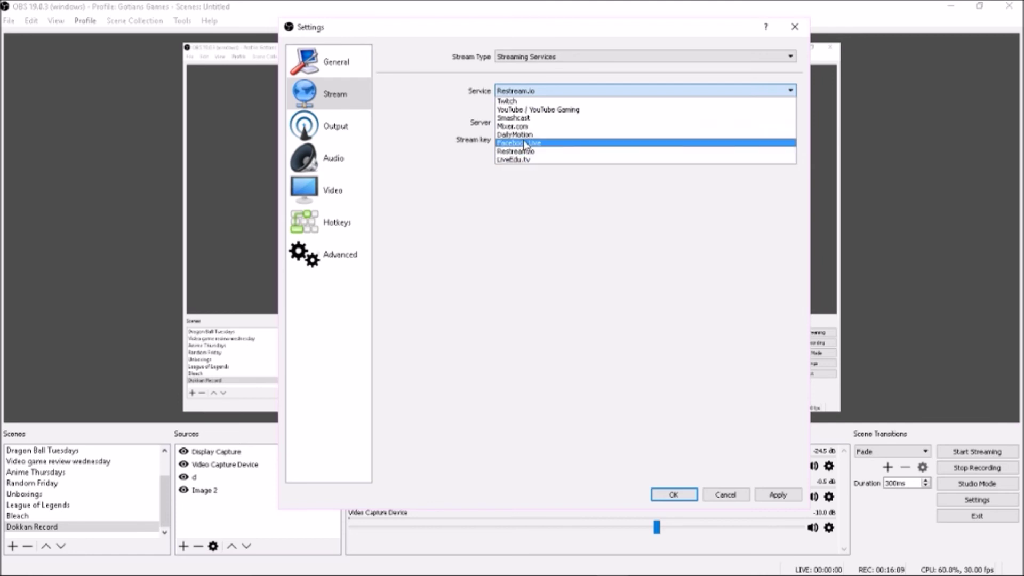
click(444, 133)
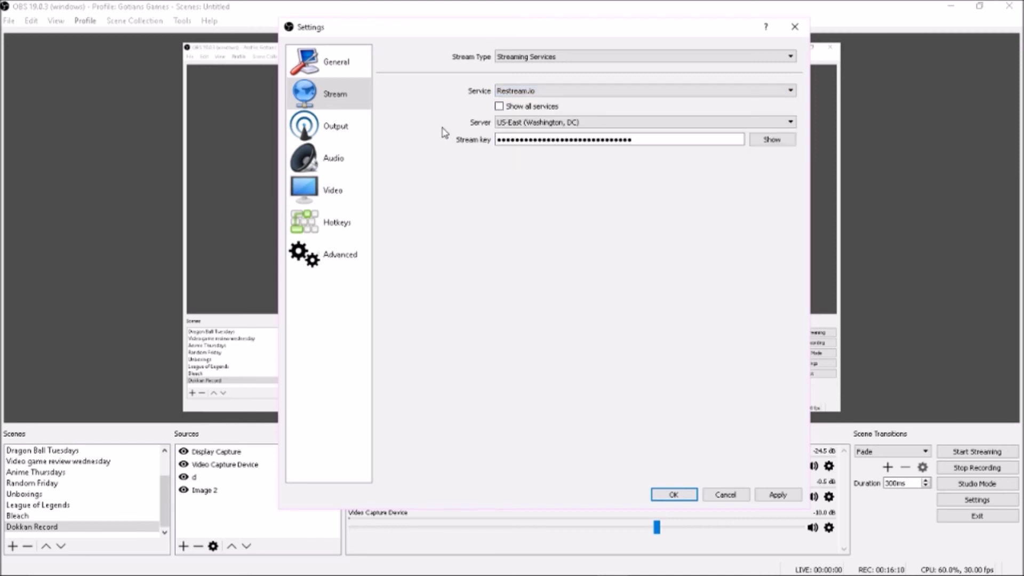
click(515, 96)
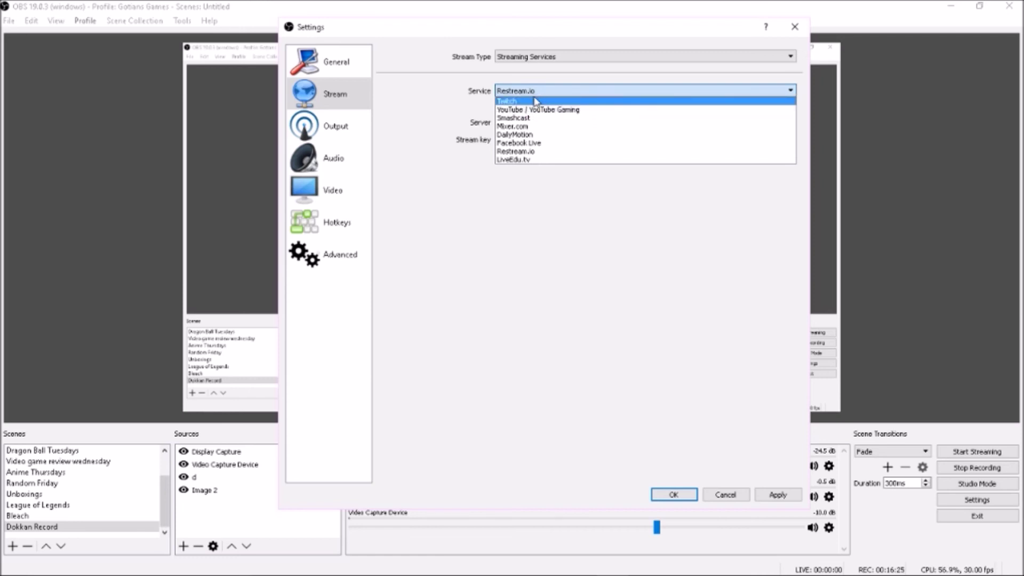
click(476, 112)
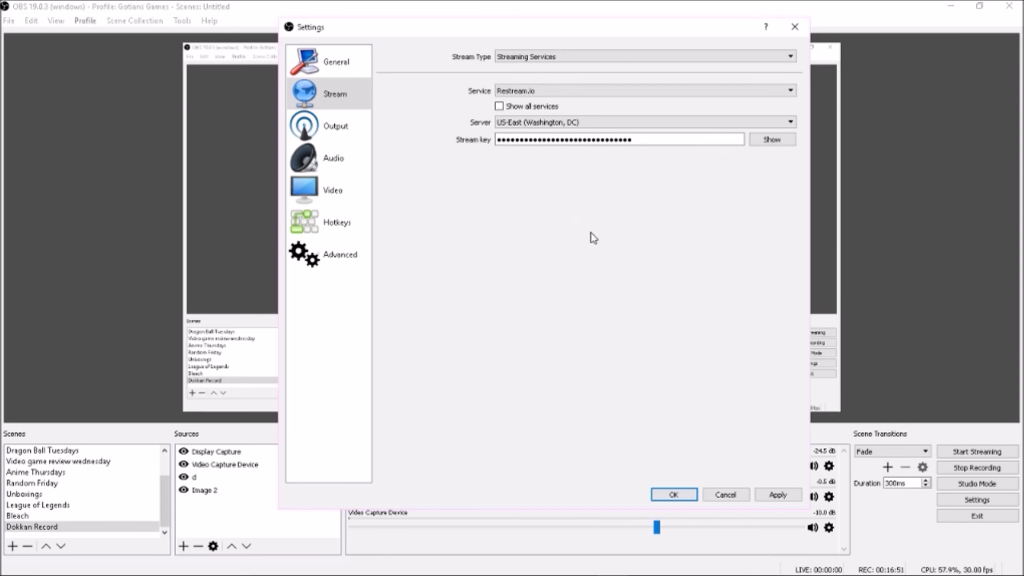
- Go back over the output, video, audio and stream settings in a smaller settings window, and close it without saving
drag(276, 19, 418, 70)
drag(536, 82, 520, 31)
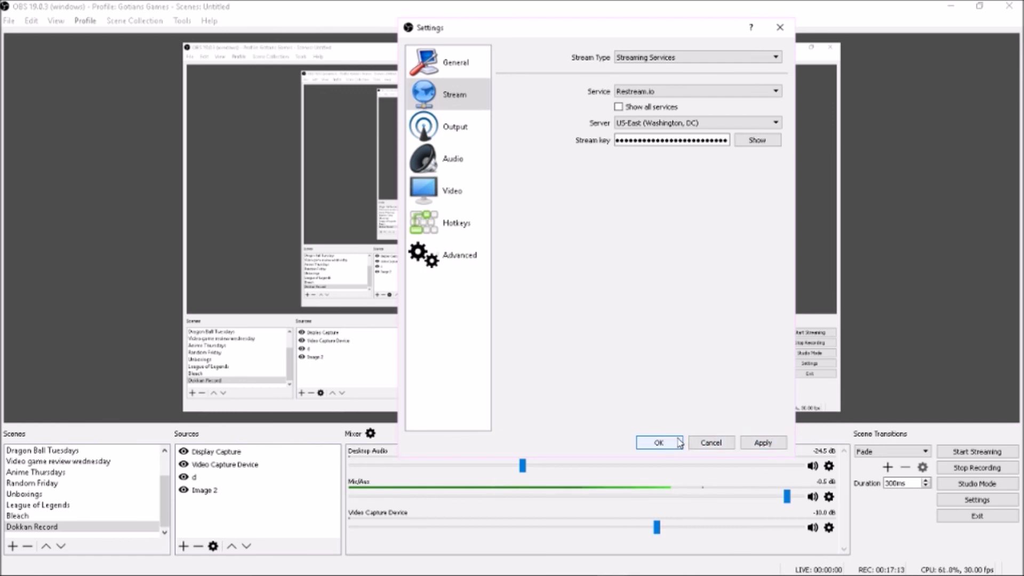
click(469, 136)
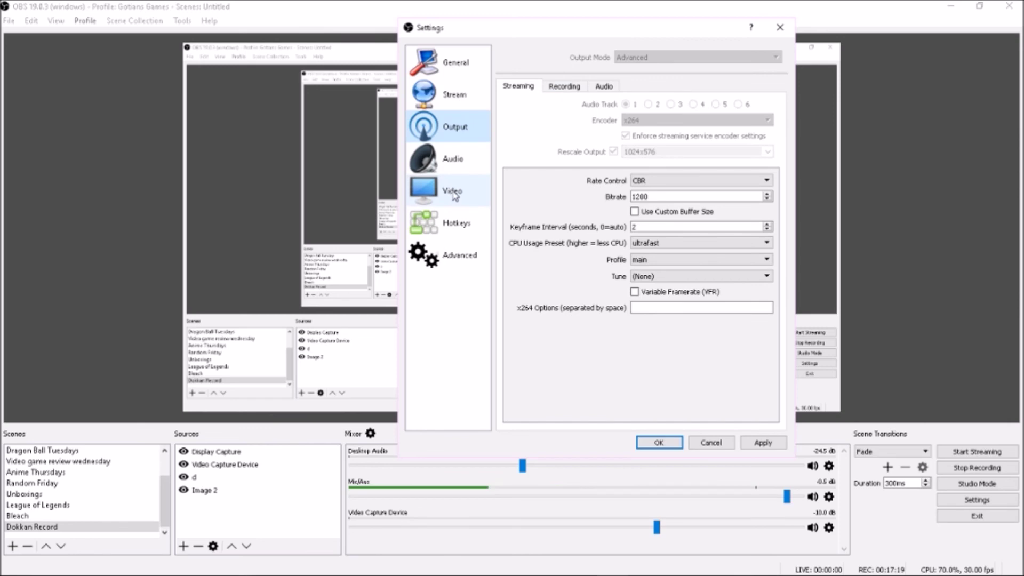
click(454, 195)
click(458, 157)
click(458, 131)
click(462, 105)
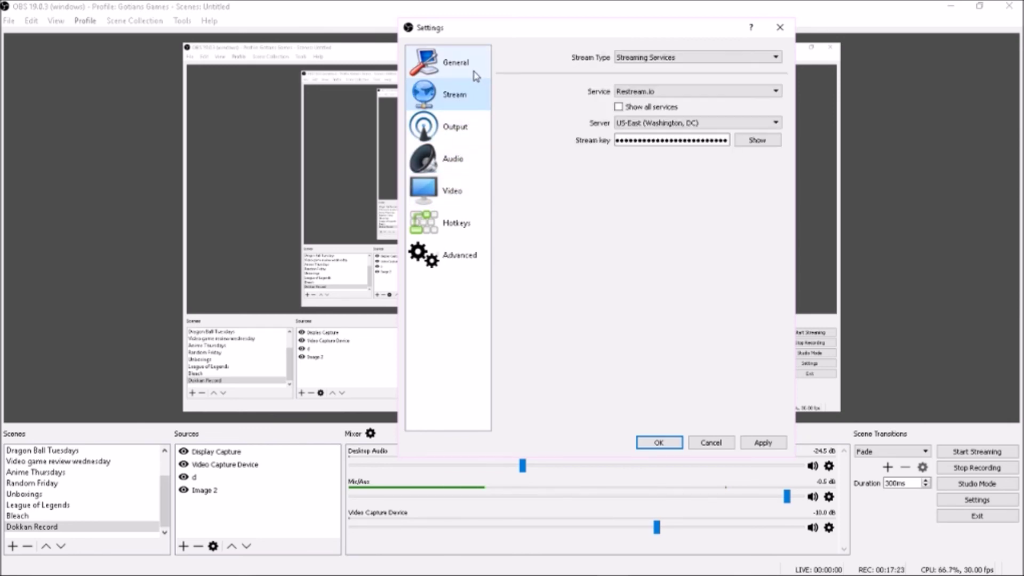
click(715, 442)
click(711, 442)
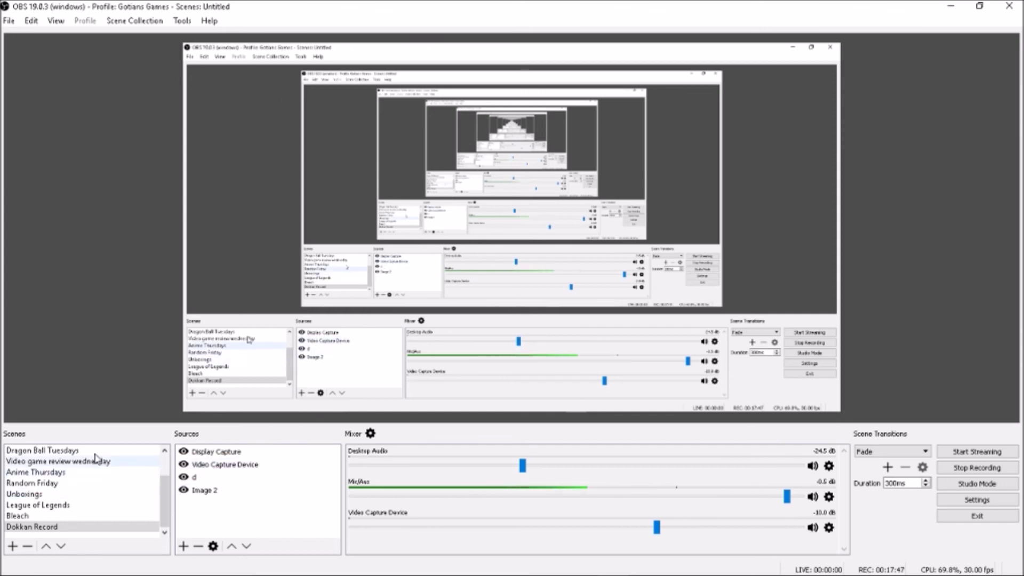
- Preview the streaming scene with chat, phone screen and webcam, and return to the Dokkan Record scene
scroll(128, 480, up, 1)
click(113, 462)
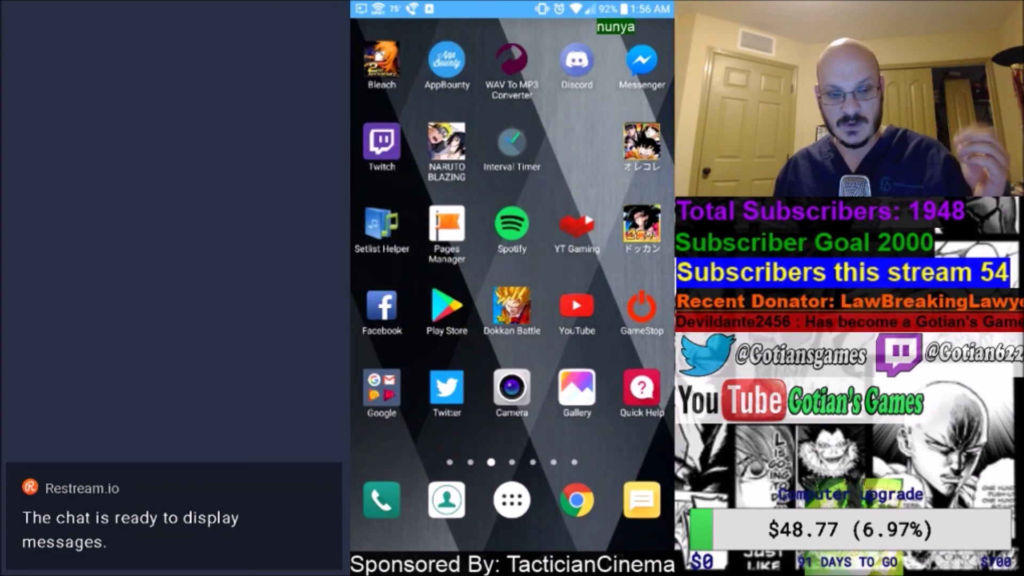
click(96, 525)
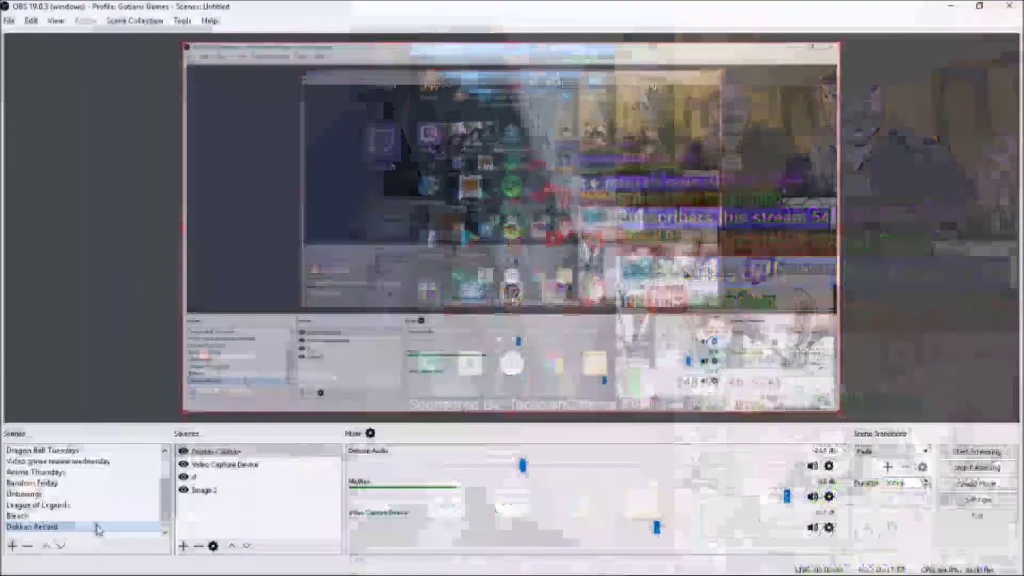